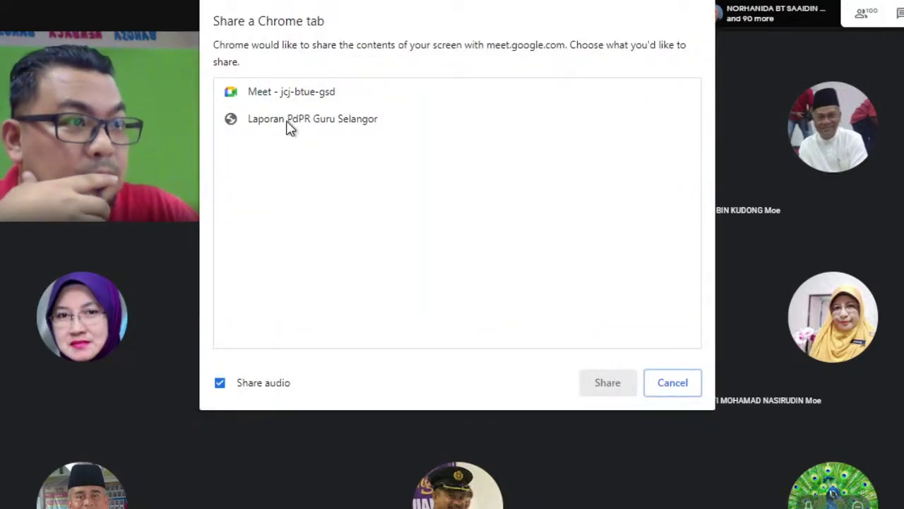
Share the 'Laporan PdPR Guru Selangor' tab to the Google Meet call
left_click(289, 120)
left_click(606, 385)
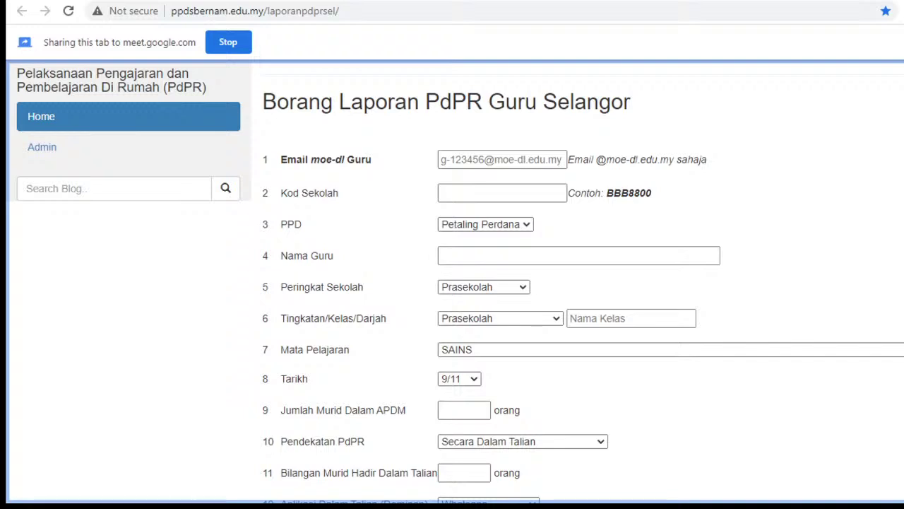
Zoom the form in and fill Email moe-dl Guru with the teacher's saved e-mail address
key("ctrl+plus")
key("ctrl+plus")
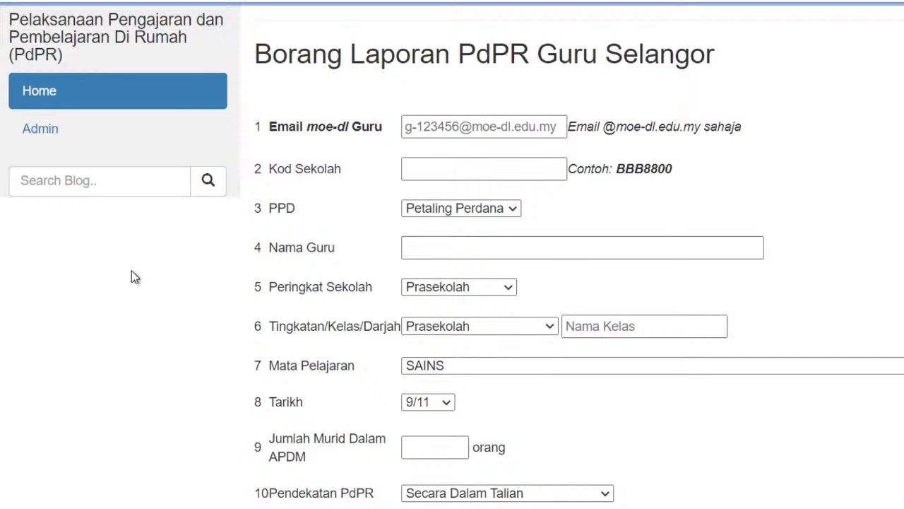
left_click(435, 127)
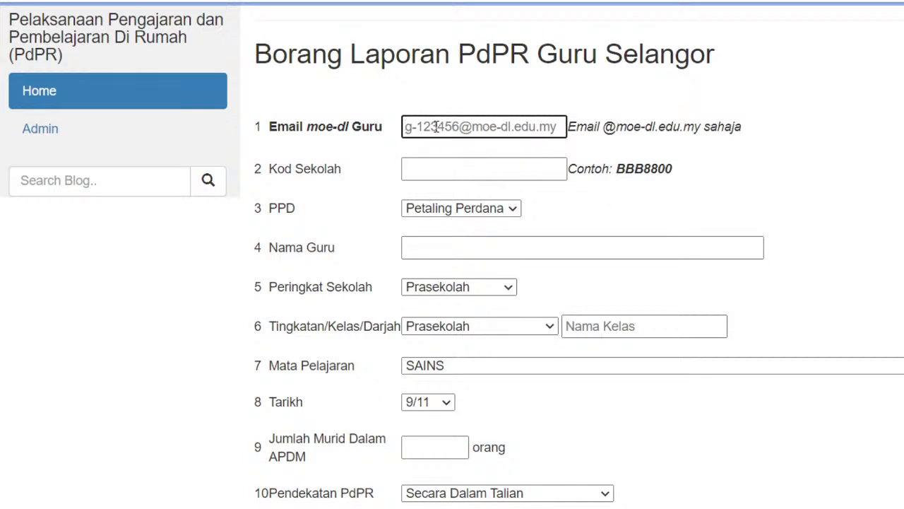
left_click(487, 173)
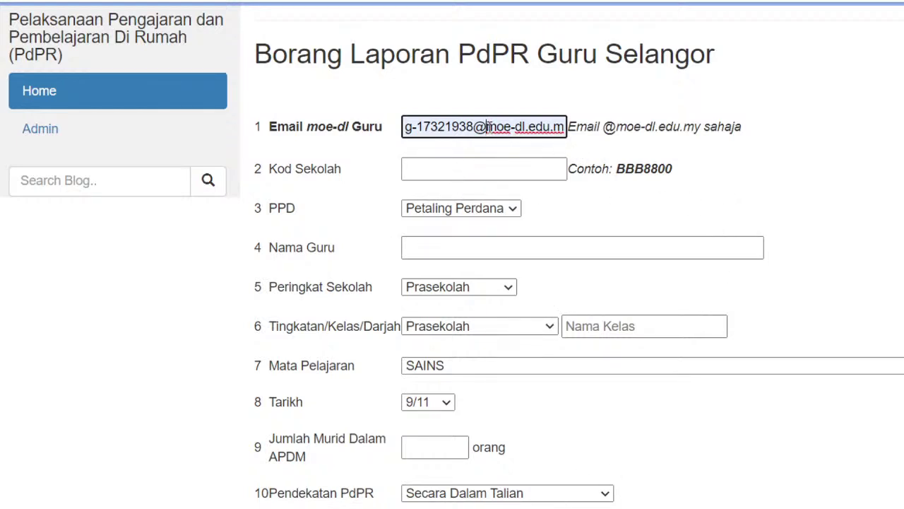
left_click_drag(486, 126, 513, 127)
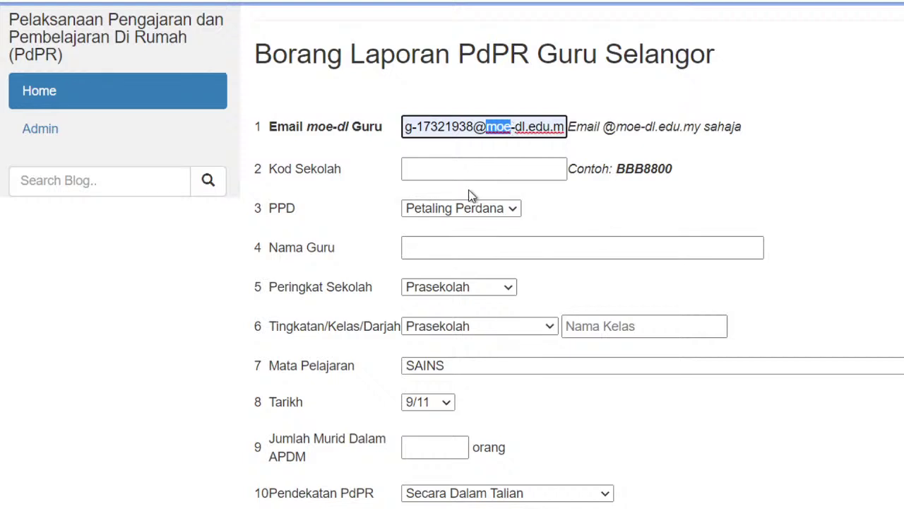
Enter school code BEA7607 and choose Gombak as the PPD
left_click(478, 165)
type("B")
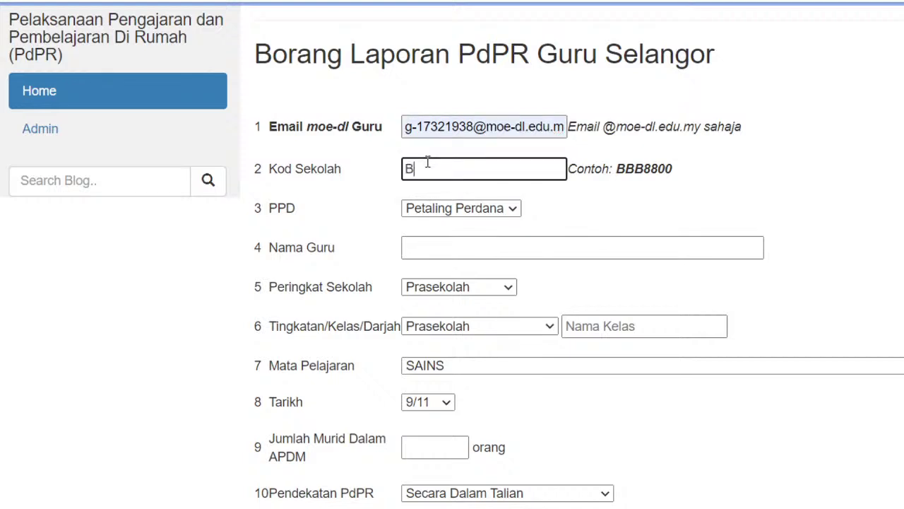
type("EA7607")
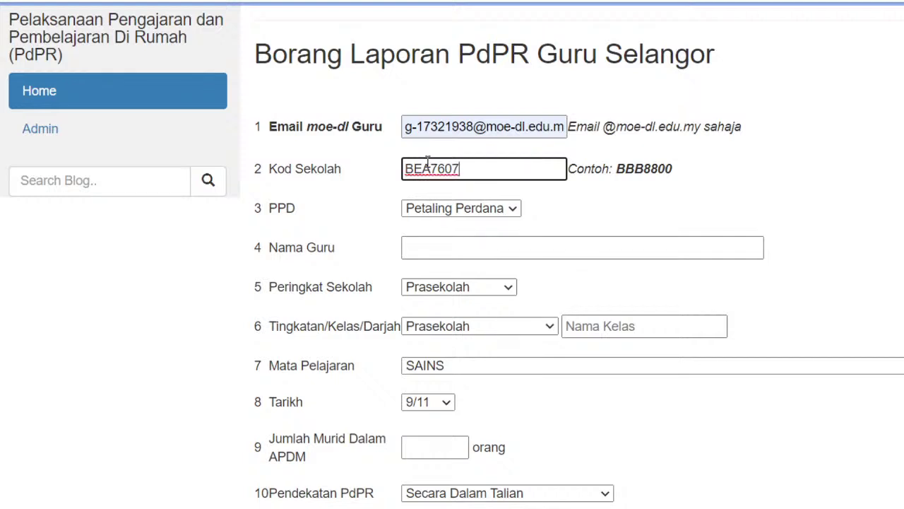
left_click(508, 210)
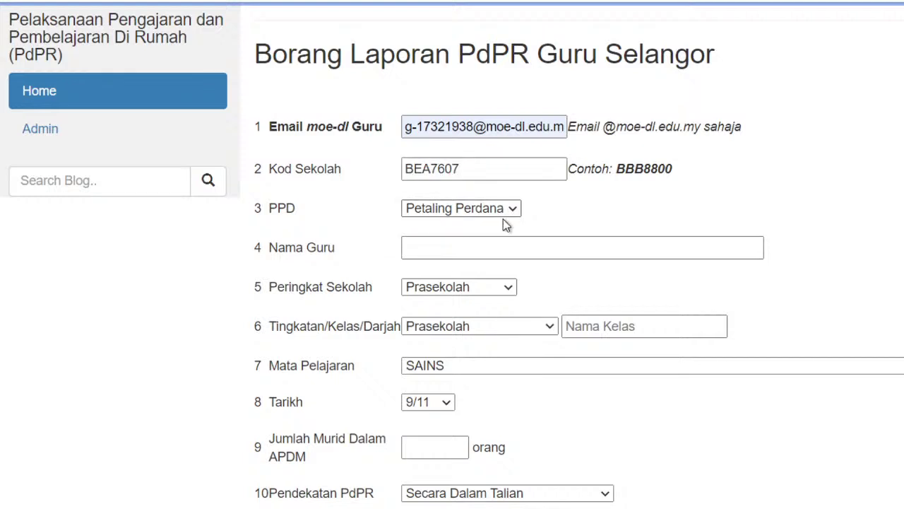
left_click(470, 279)
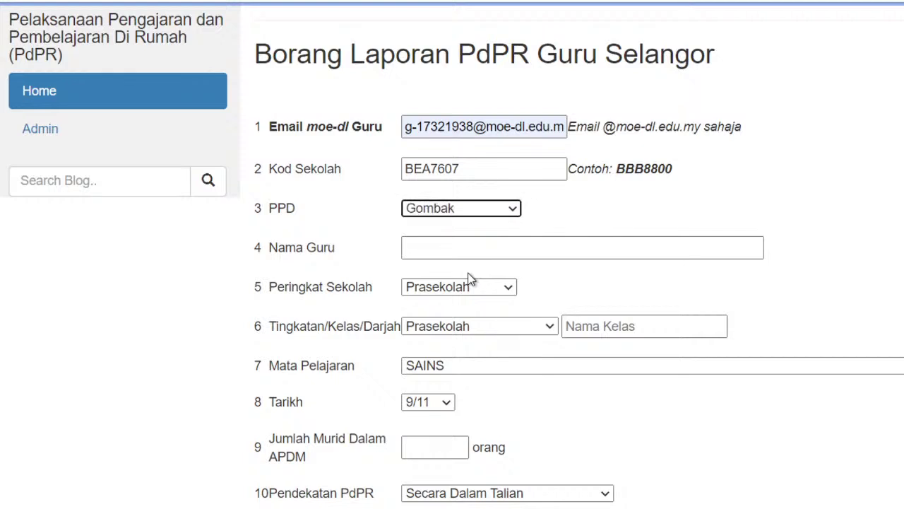
Type the teacher's full name in Nama Guru, adding the missing space
left_click(451, 254)
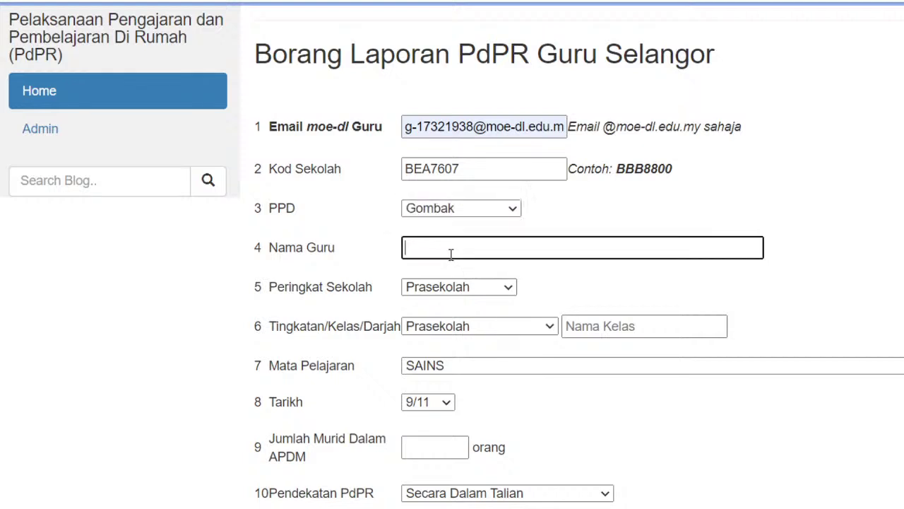
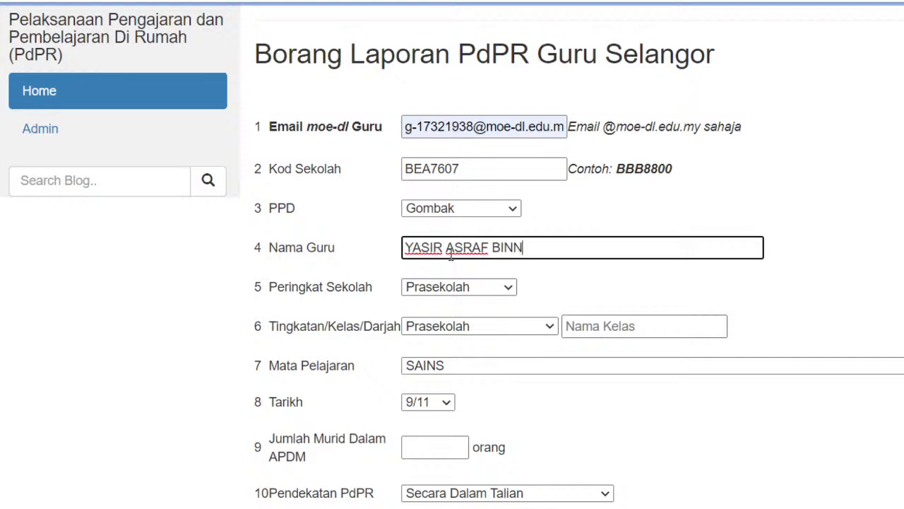
left_click(515, 247)
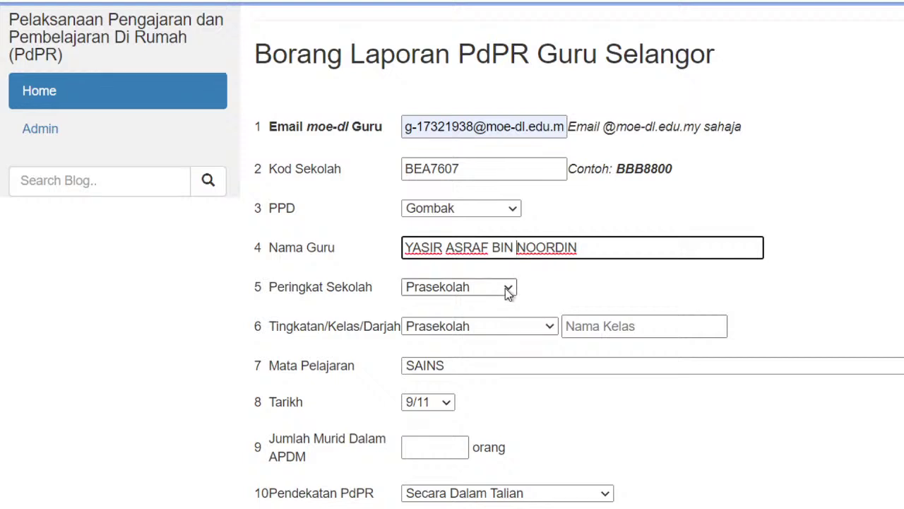
left_click(505, 288)
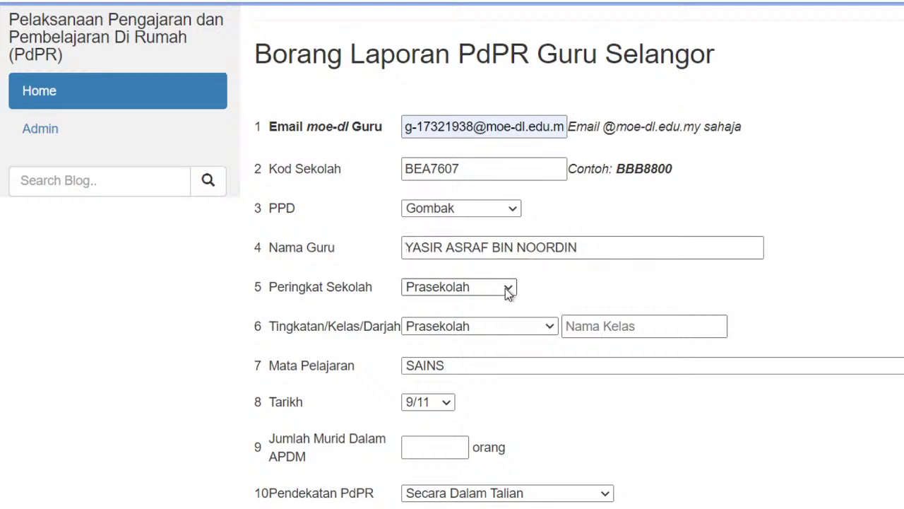
Cycle Peringkat Sekolah through Menengah, Prasekolah, Rendah, Tingkatan 6 and Kolej Vokasional
left_click(487, 338)
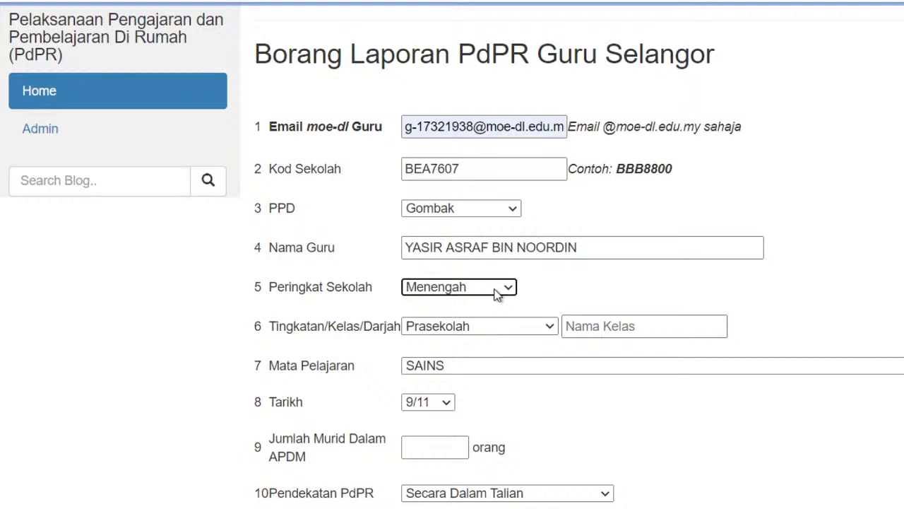
left_click(502, 329)
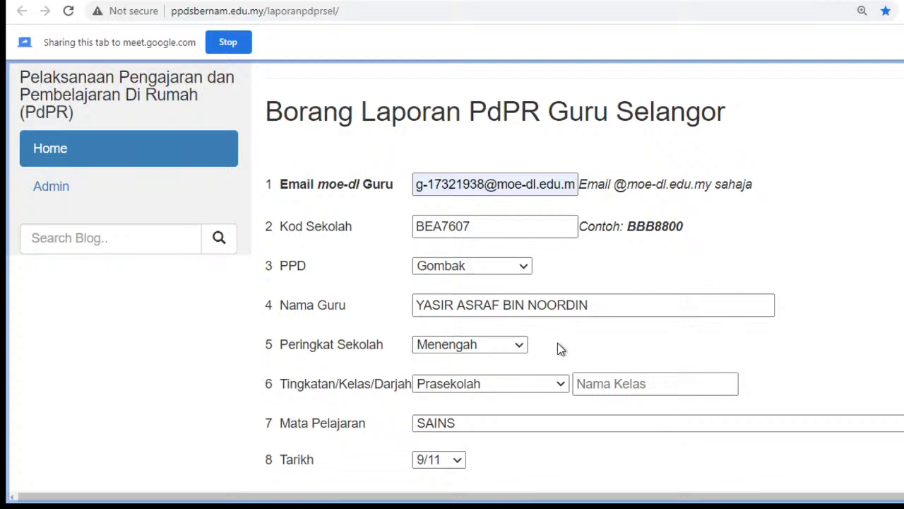
left_click(511, 344)
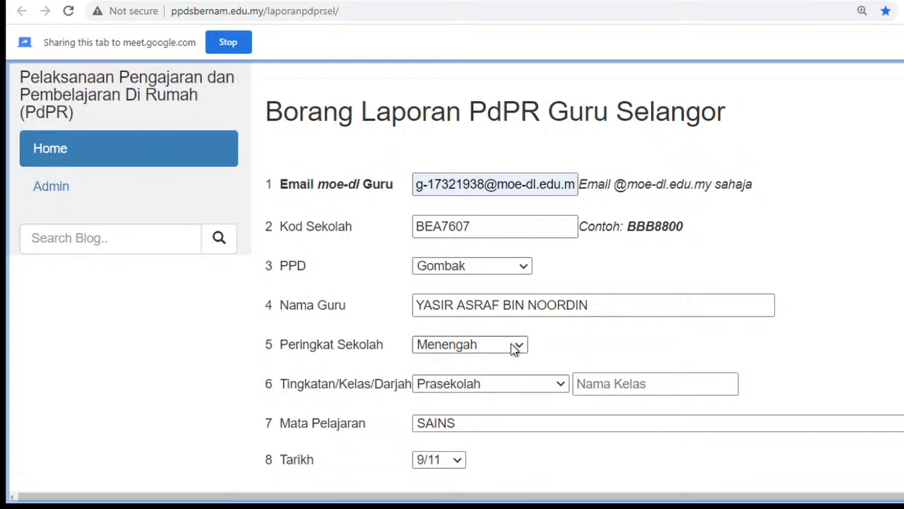
left_click(501, 365)
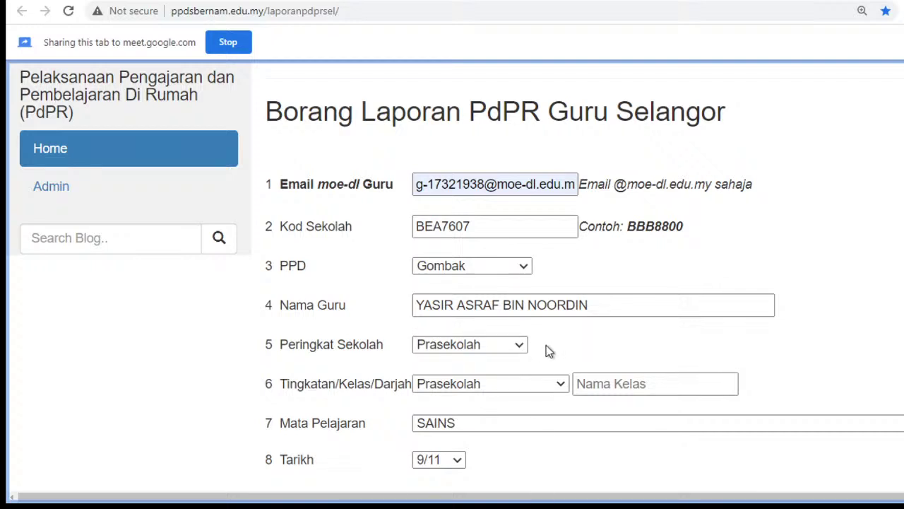
left_click(512, 376)
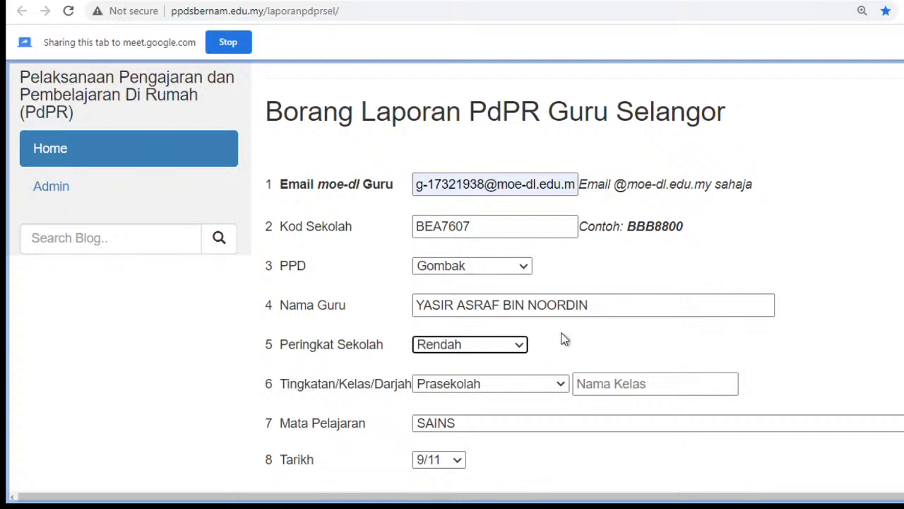
left_click(521, 352)
left_click(498, 396)
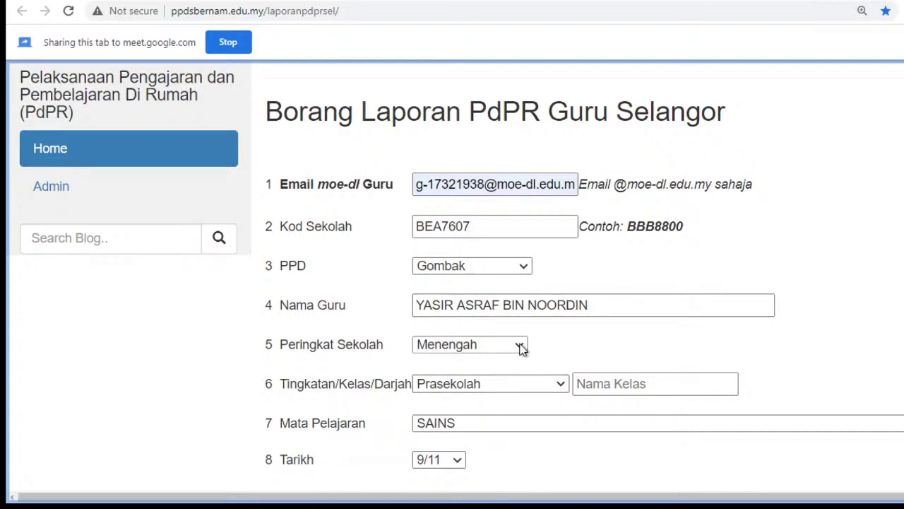
left_click(522, 348)
left_click(500, 412)
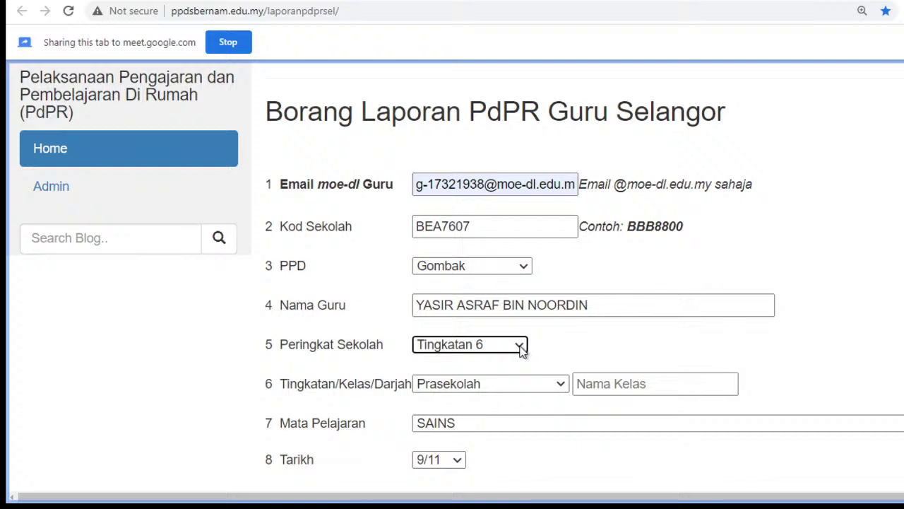
left_click(522, 349)
left_click(491, 428)
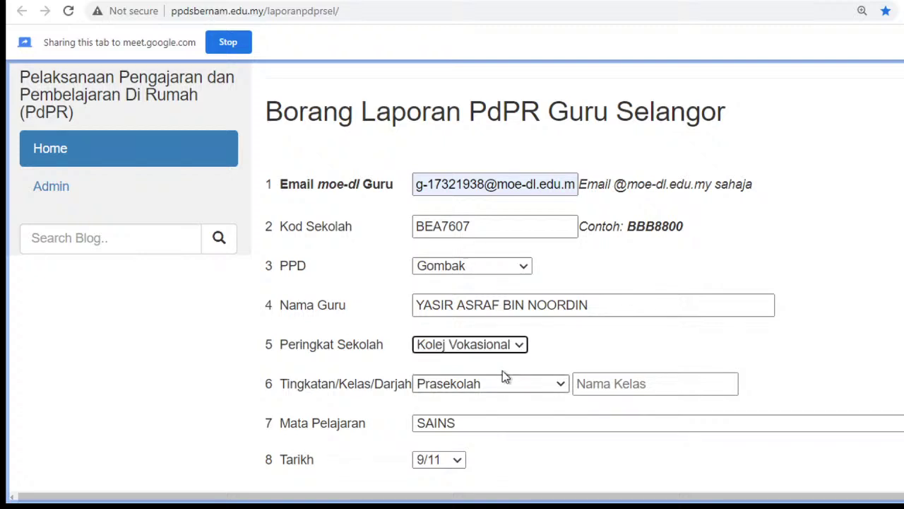
left_click(520, 347)
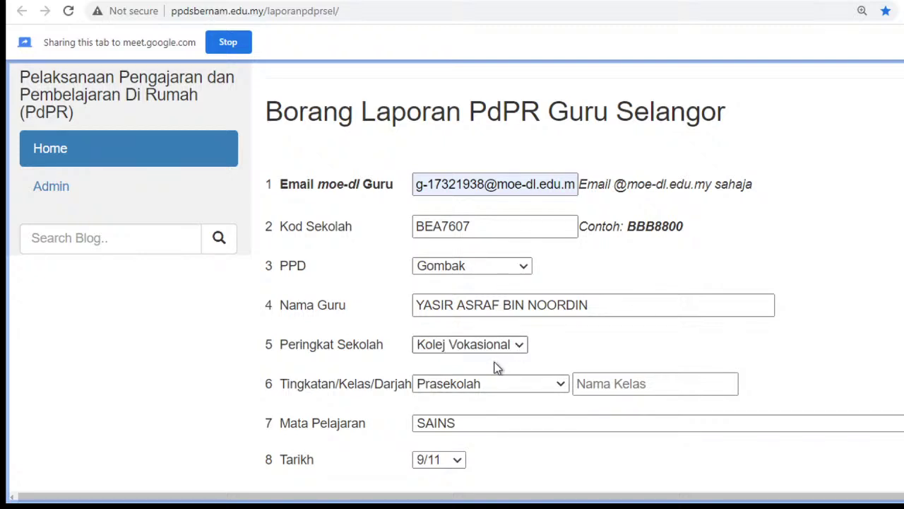
left_click(492, 368)
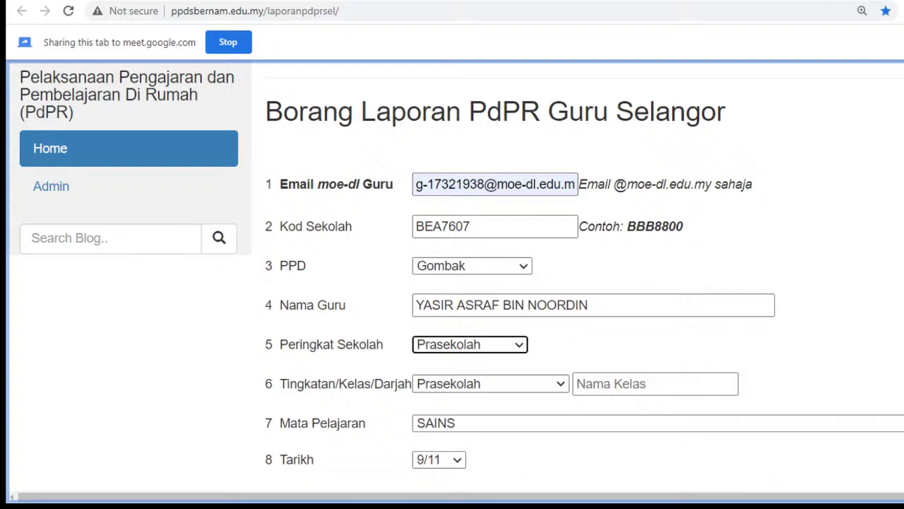
Scroll down the re-zoomed form and set Peringkat Sekolah to Menengah
key("ctrl+minus")
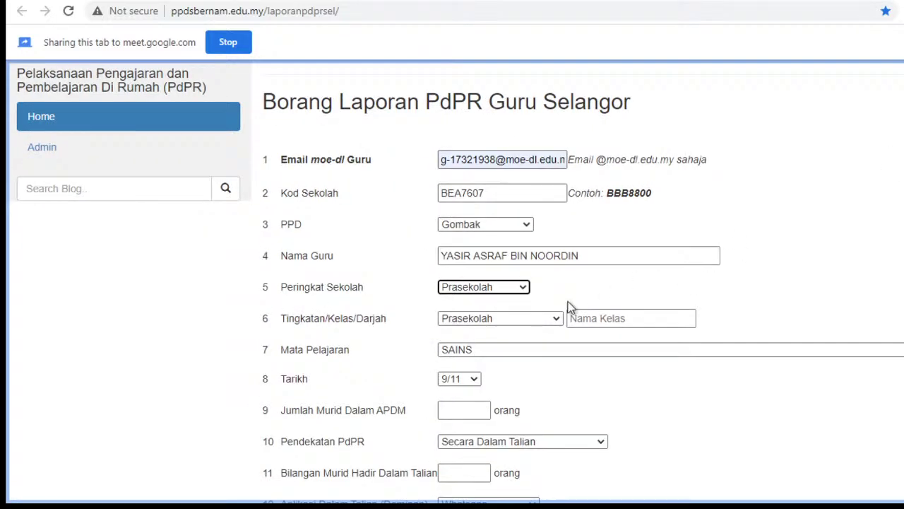
left_click(532, 292)
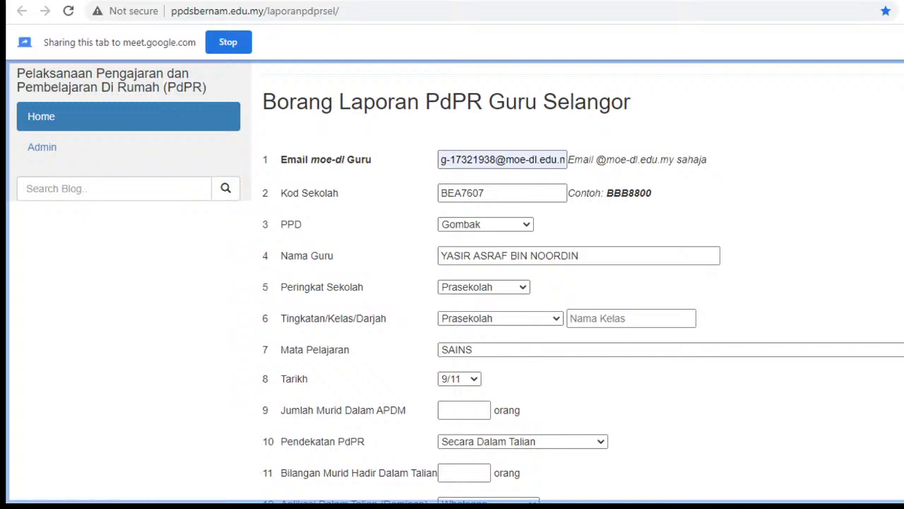
key("ctrl+plus")
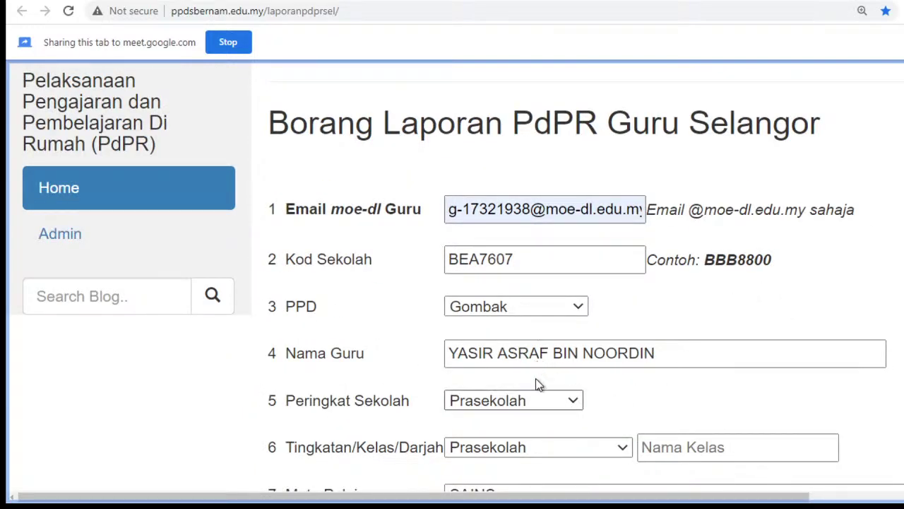
scroll(669, 396, "down", 1)
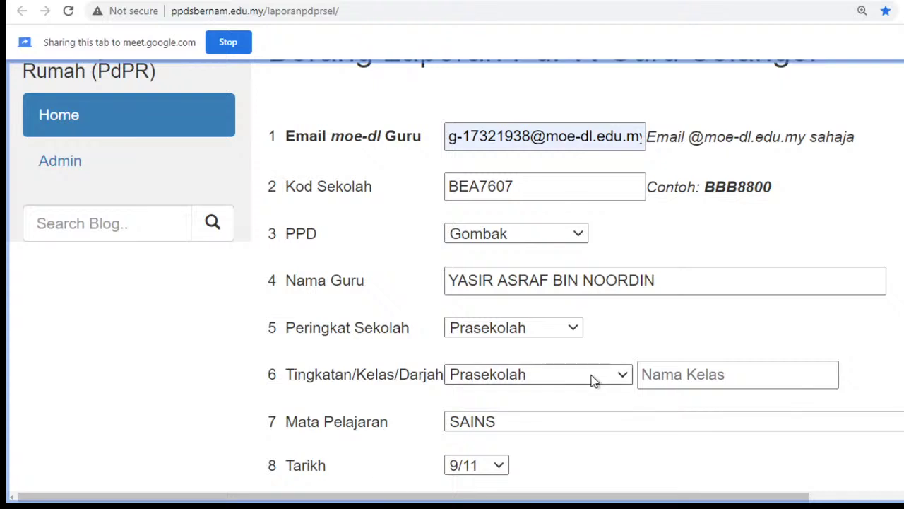
scroll(591, 375, "down", 1)
left_click(545, 321)
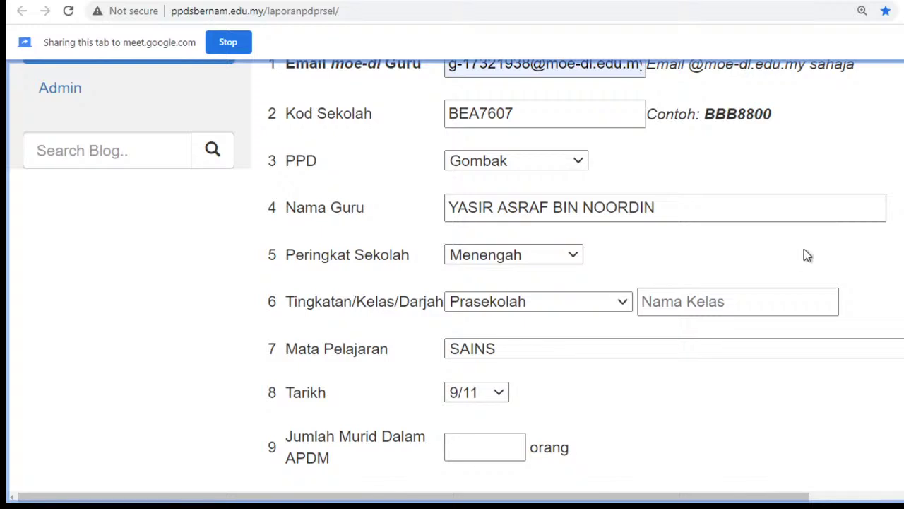
Stop tab sharing and present the entire Screen 2 in Google Meet instead
left_click(226, 47)
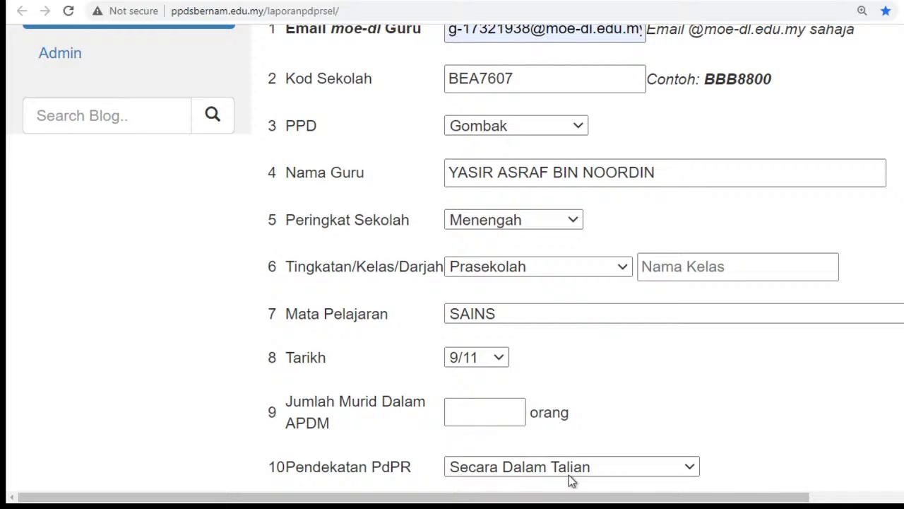
left_click(240, 9)
key("ctrl+Tab")
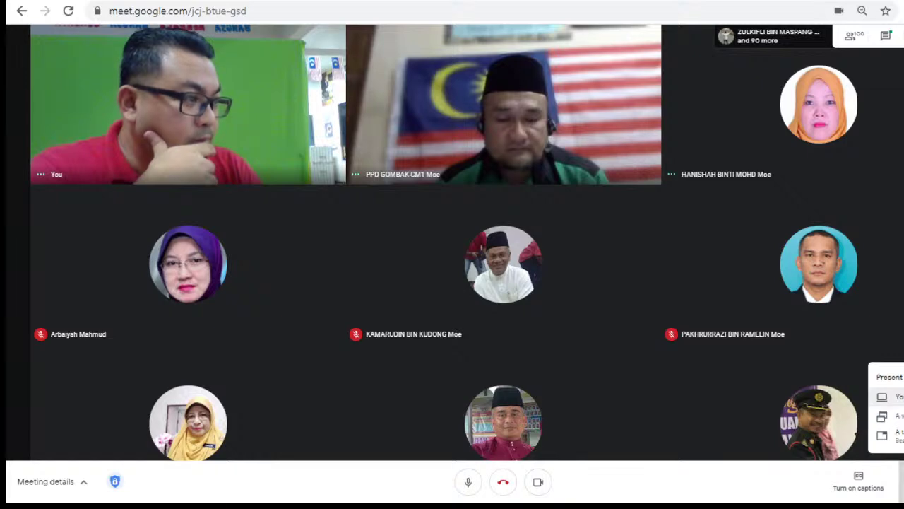
left_click(891, 397)
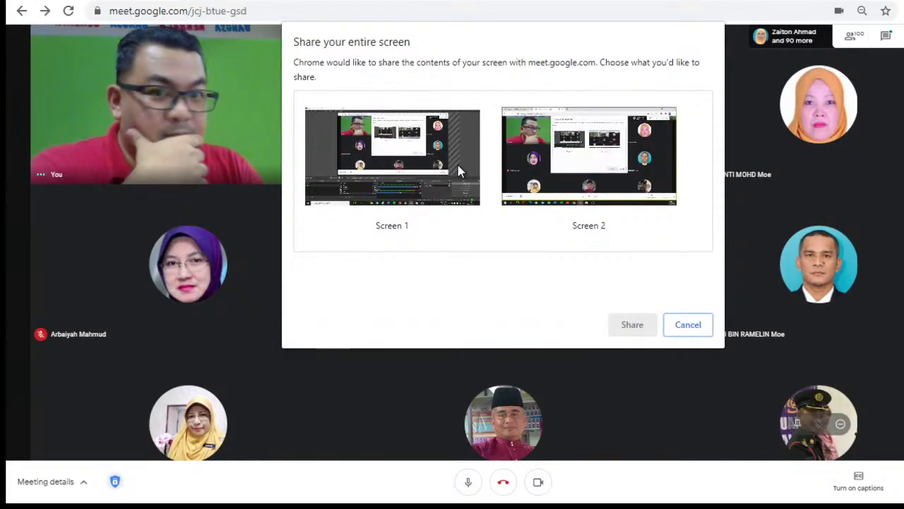
left_click(569, 157)
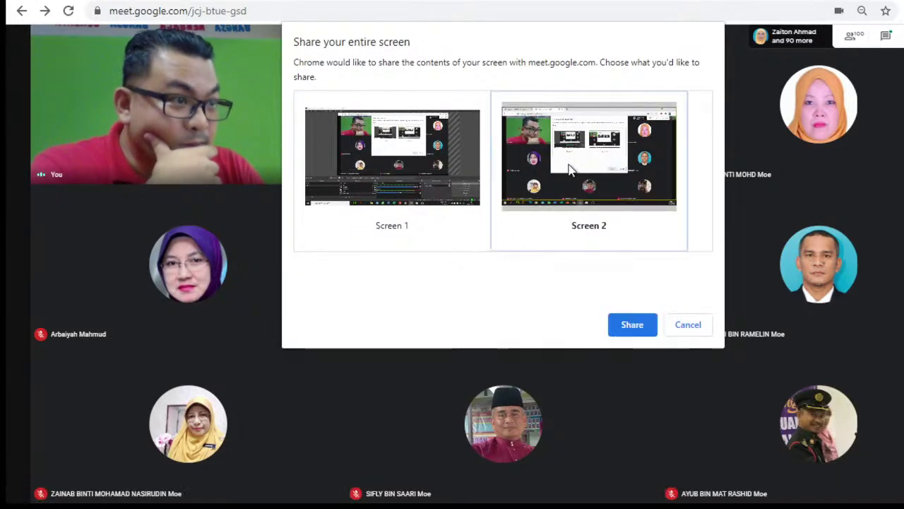
left_click(633, 326)
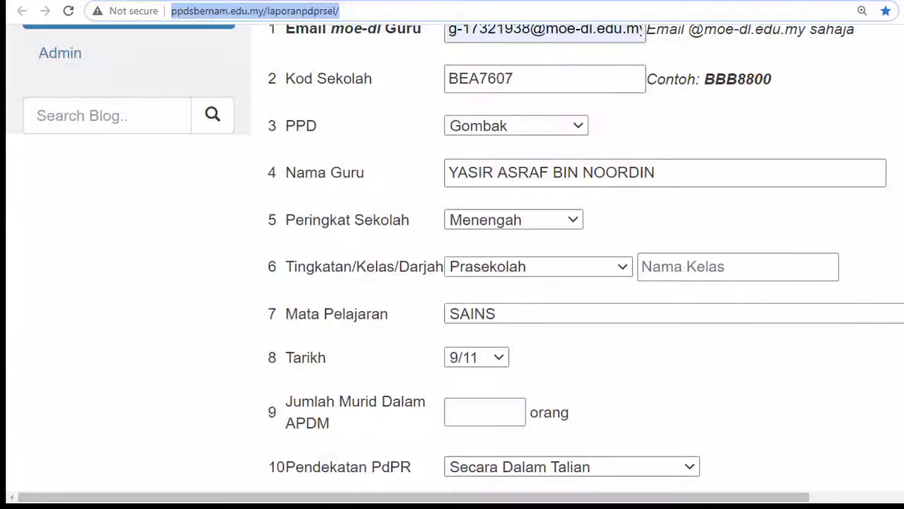
Choose Tingkatan 1 and enter class name Bestari, correcting the 'Bestra' typo
left_click(576, 222)
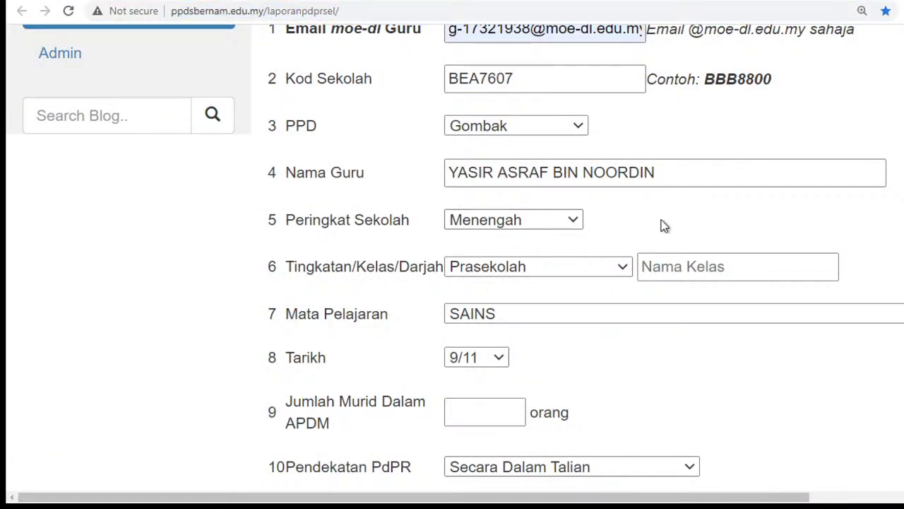
key("ctrl+minus")
key("ctrl+minus")
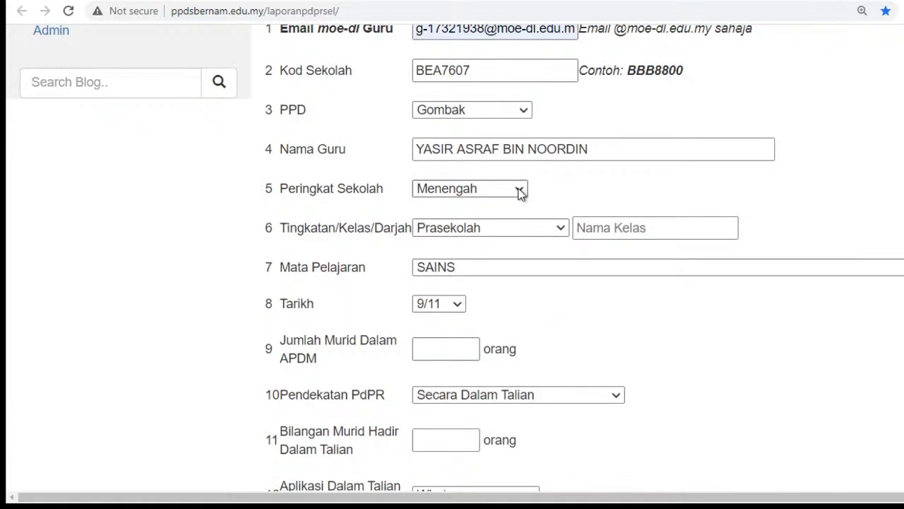
scroll(519, 191, "up", 1)
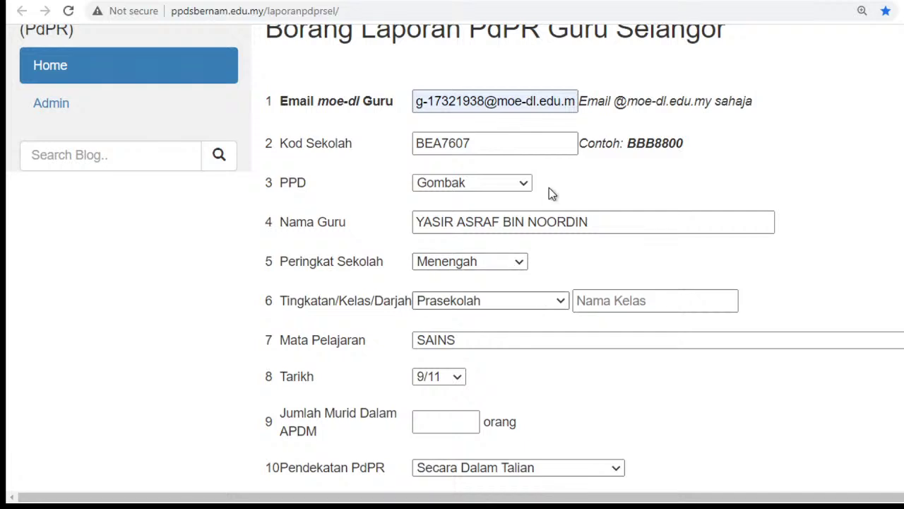
left_click(544, 123)
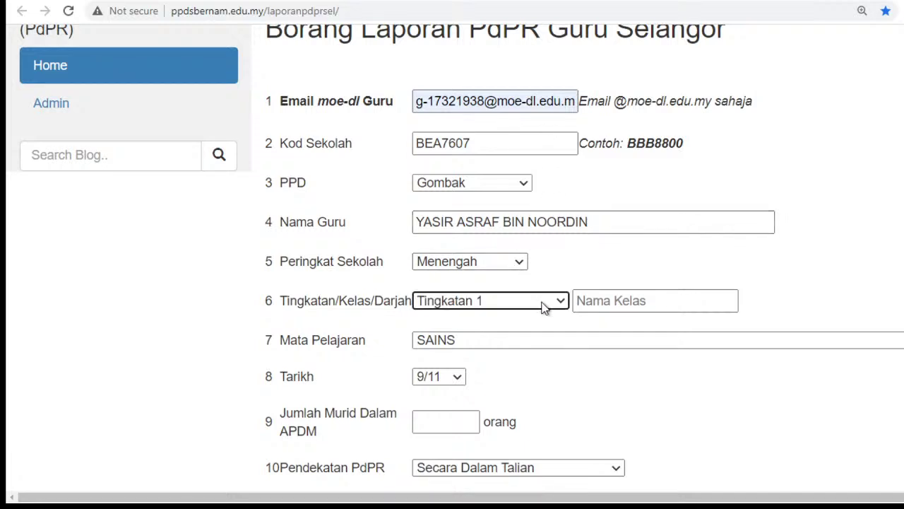
left_click(596, 302)
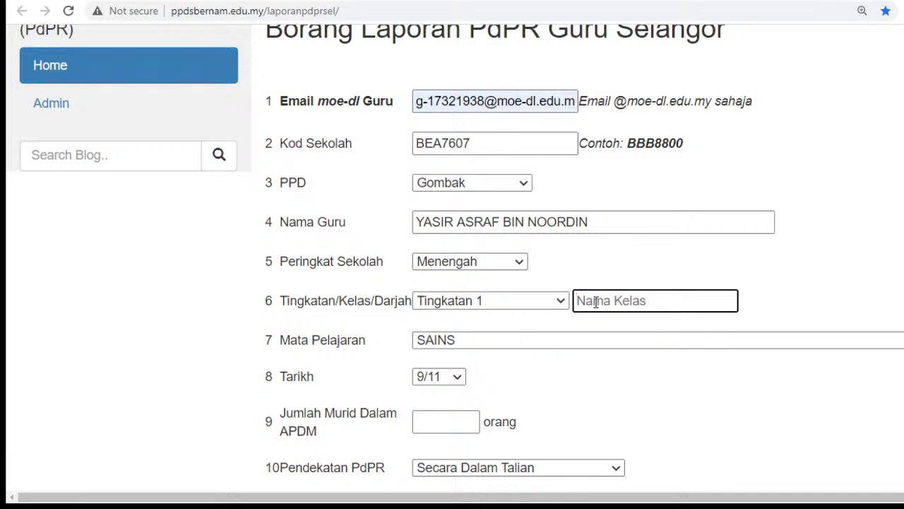
type("Bestrai")
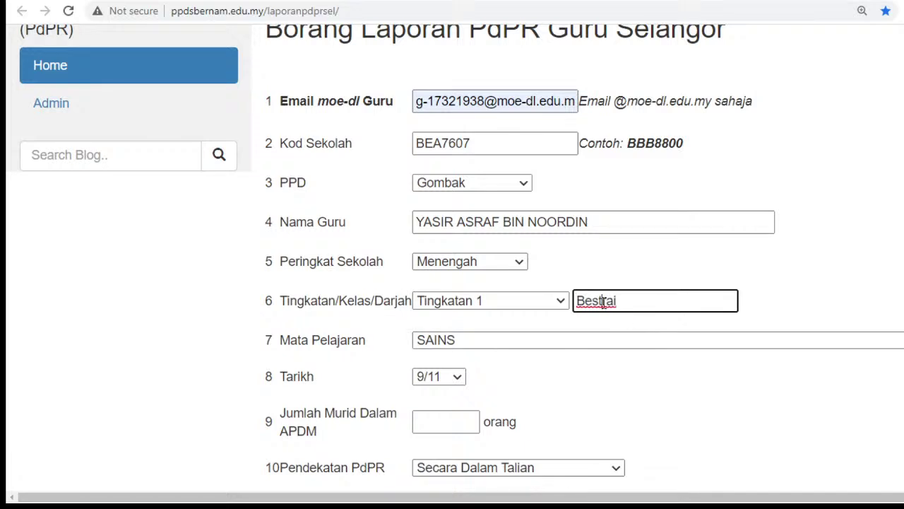
key("shift+Left")
key("shift+Left")
key("BackSpace")
type("ari")
left_click(477, 342)
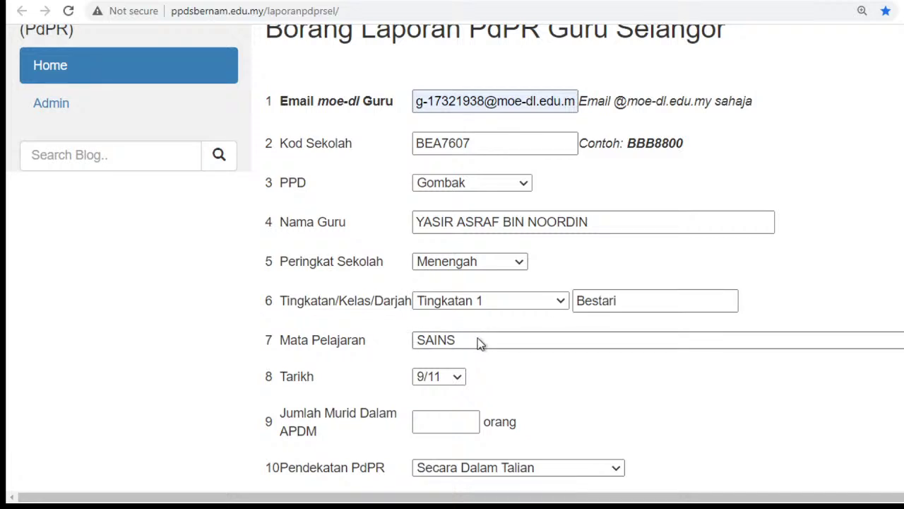
Change the Mata Pelajaran answer from SAINS to MATEMATIK AM
left_click(477, 340)
type("MATEMATIK")
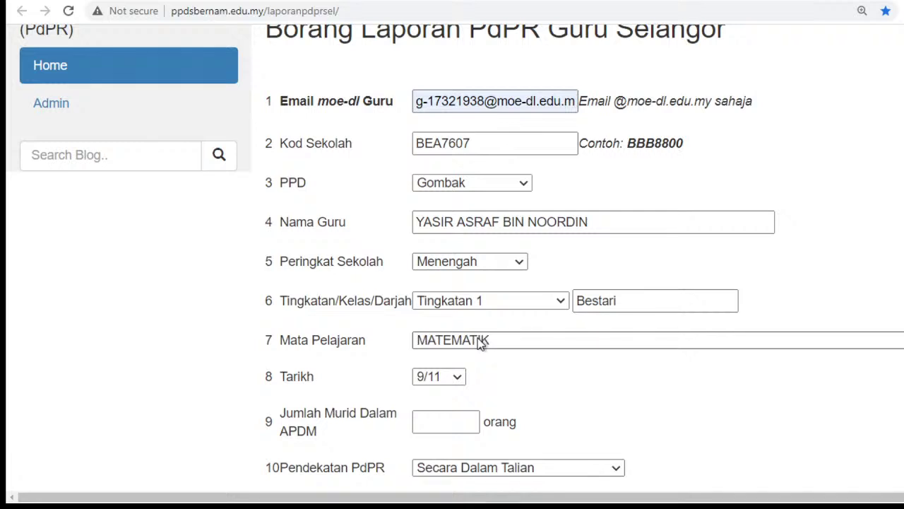
type("SEJARAH")
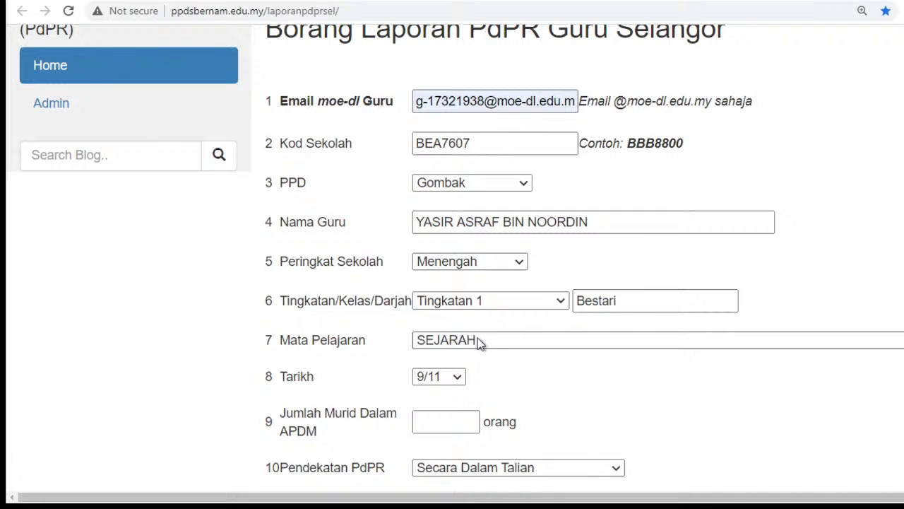
type("MATEMATIK AM")
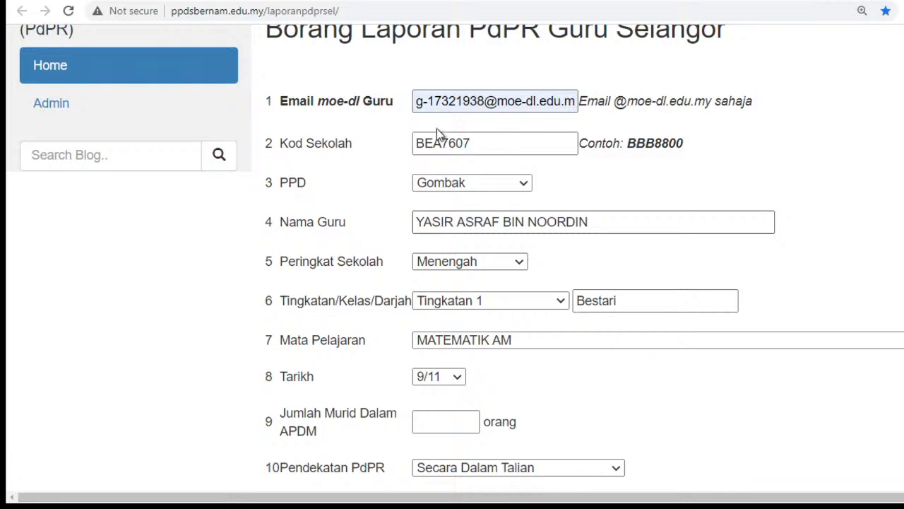
left_click(455, 420)
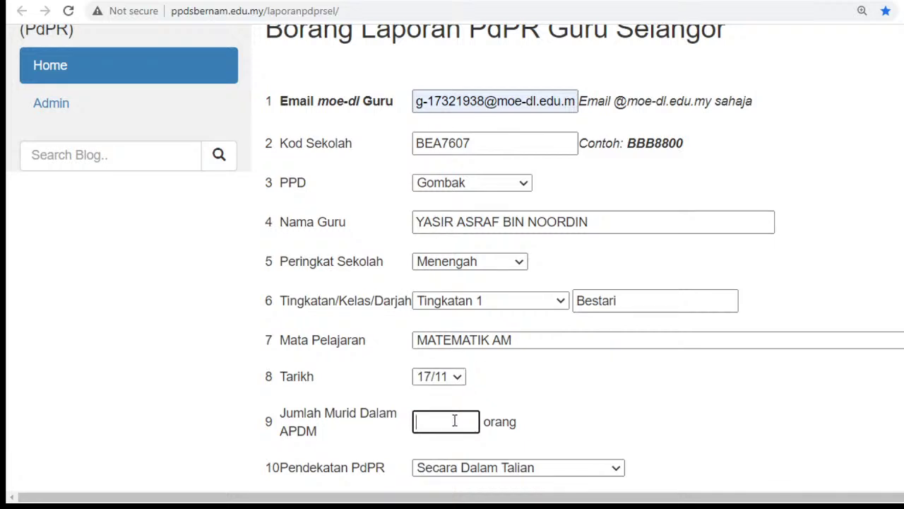
left_click(462, 389)
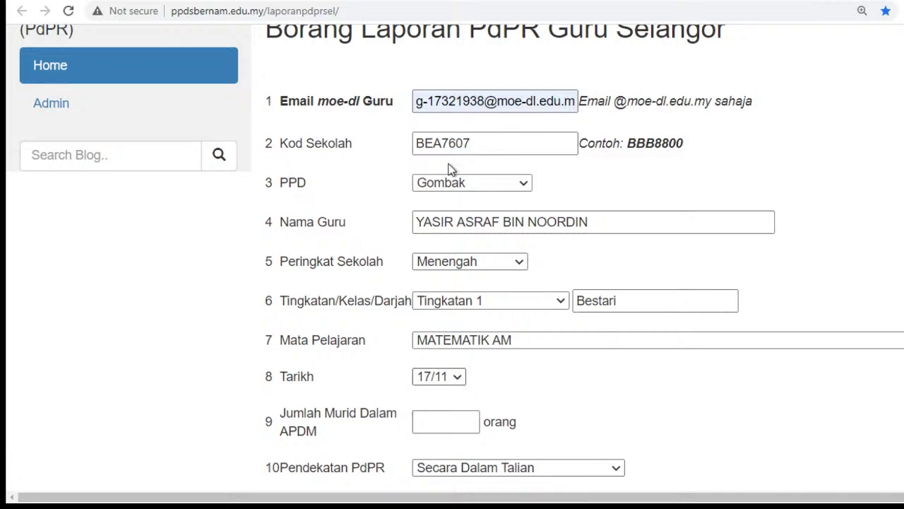
left_click(457, 377)
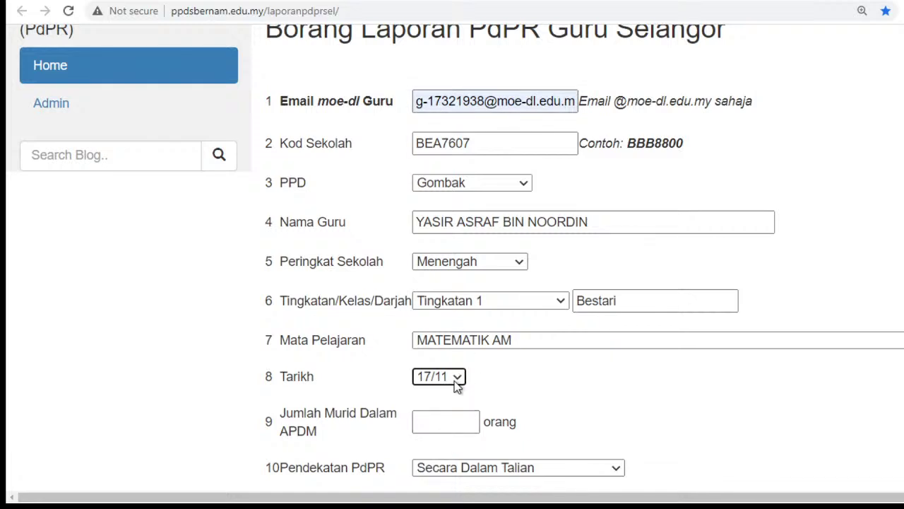
left_click(458, 378)
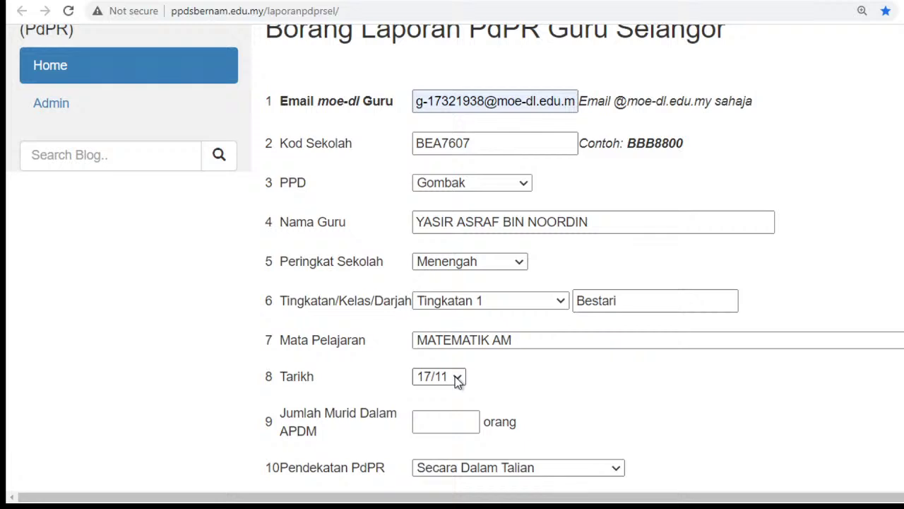
left_click(427, 425)
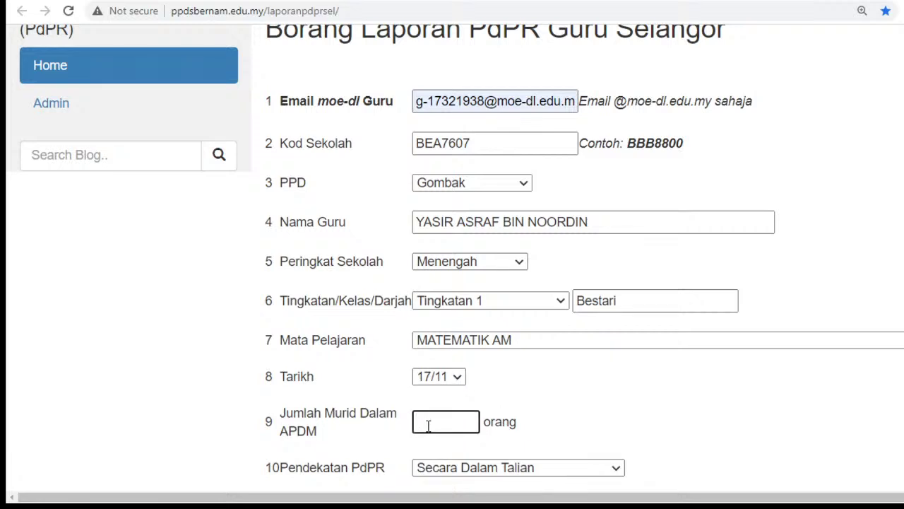
left_click(595, 412)
scroll(594, 413, "down", 4)
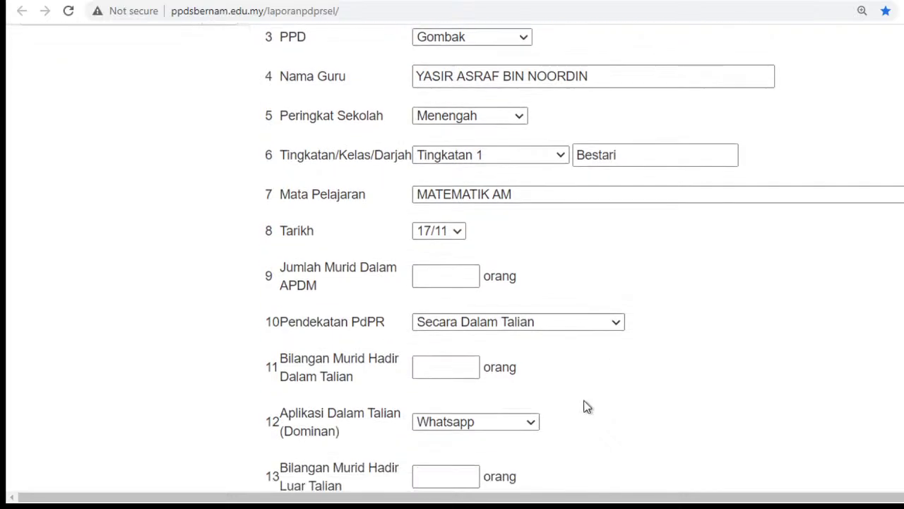
left_click(433, 132)
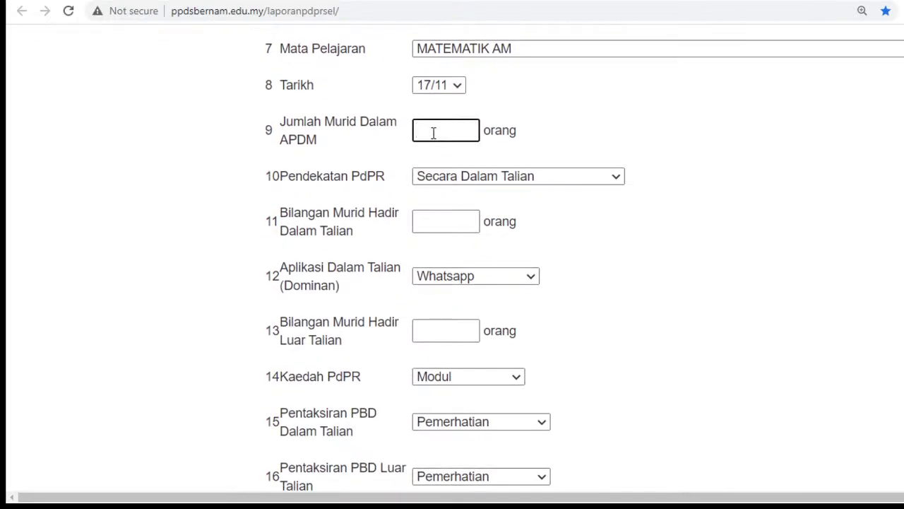